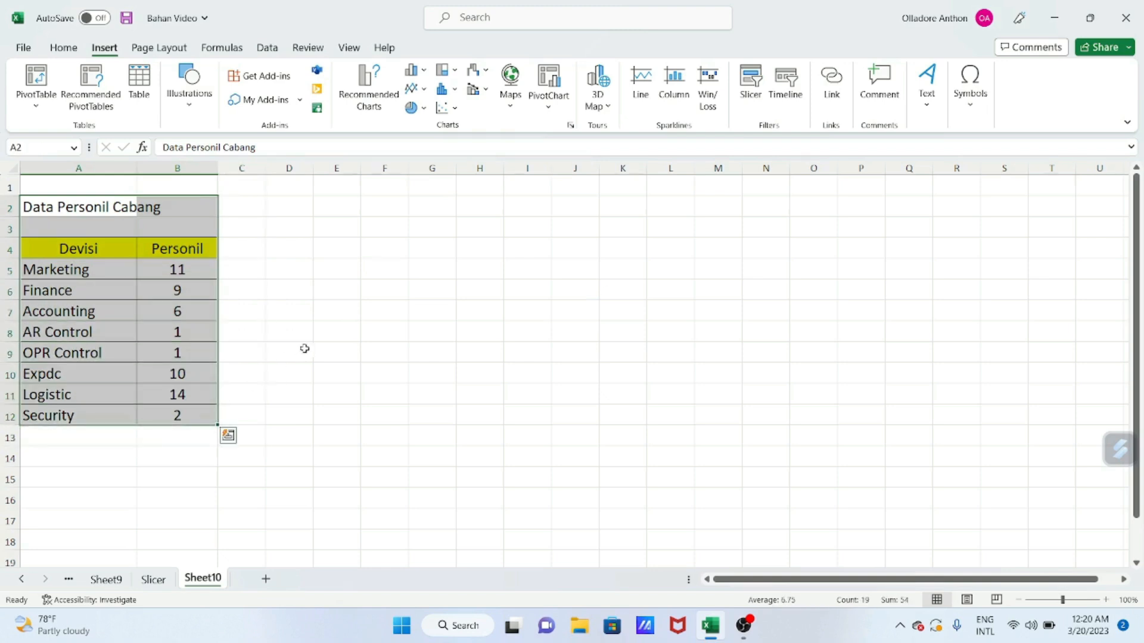
Step: Insert a 2-D clustered column chart from the personnel table in A2:B12
left_click(334, 312)
left_click_drag(66, 209, 178, 410)
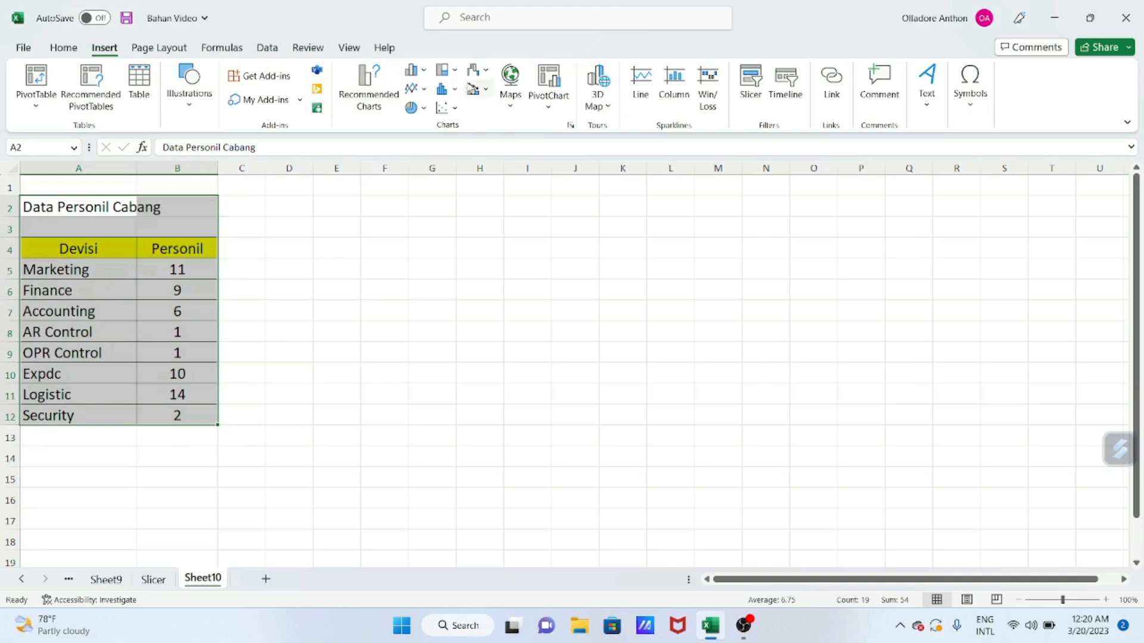
left_click(409, 73)
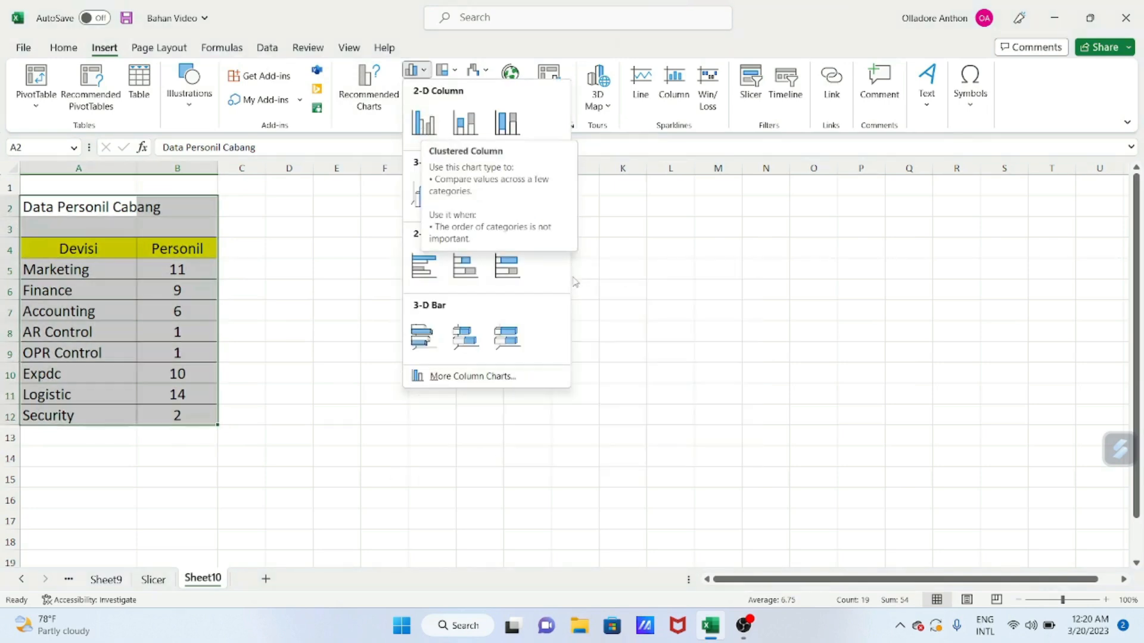
left_click(422, 126)
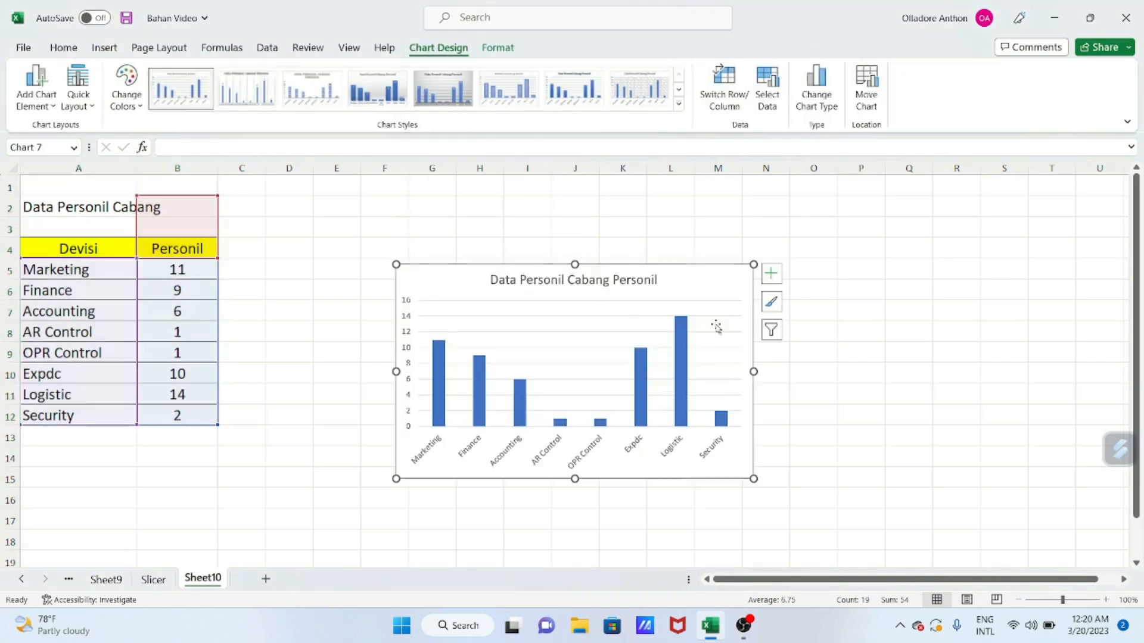
Step: Enlarge the column chart to span about columns E to O and rows 4 to 14
left_click_drag(754, 371, 831, 372)
left_click_drag(613, 263, 613, 227)
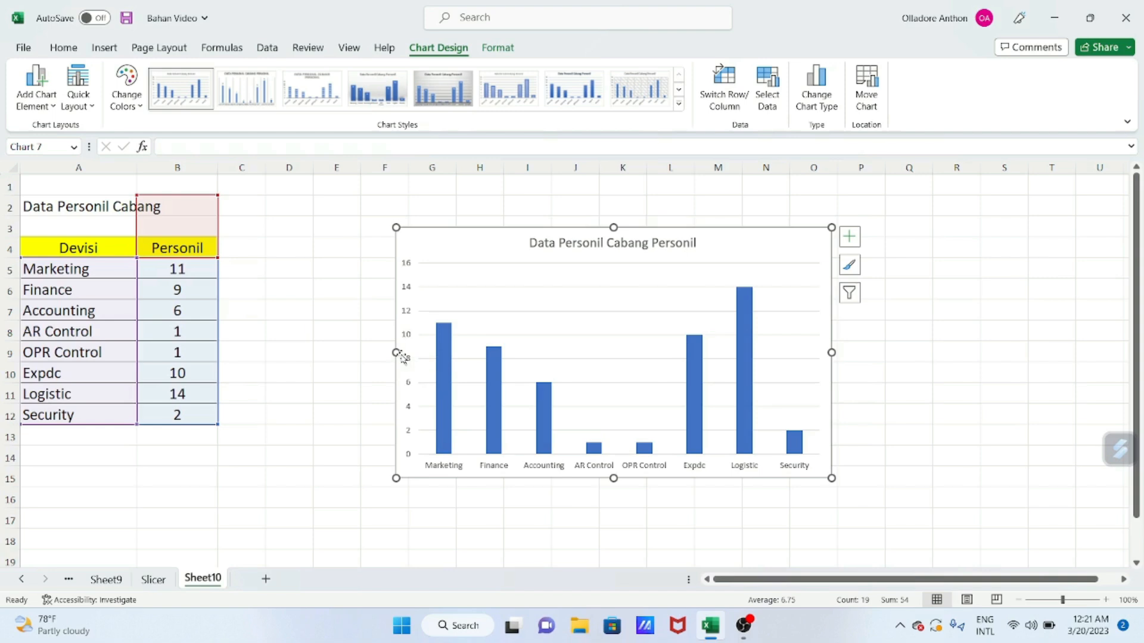
left_click_drag(393, 352, 338, 352)
mouse_move(391, 381)
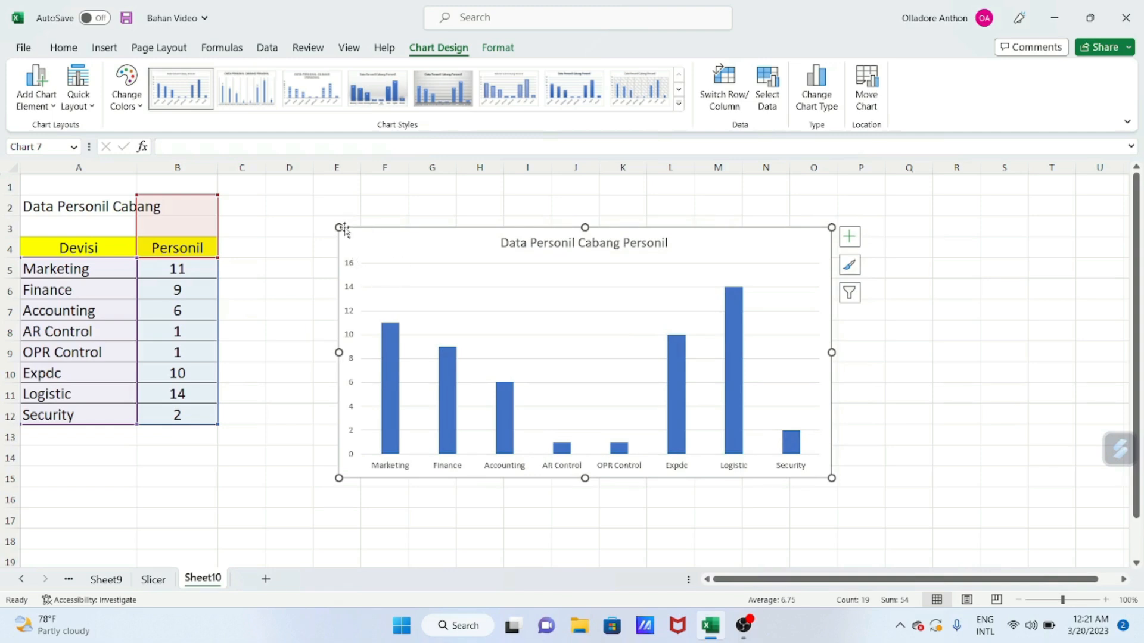
Step: Delete the column chart from the sheet
key("Delete")
left_click(627, 233)
left_click(447, 274)
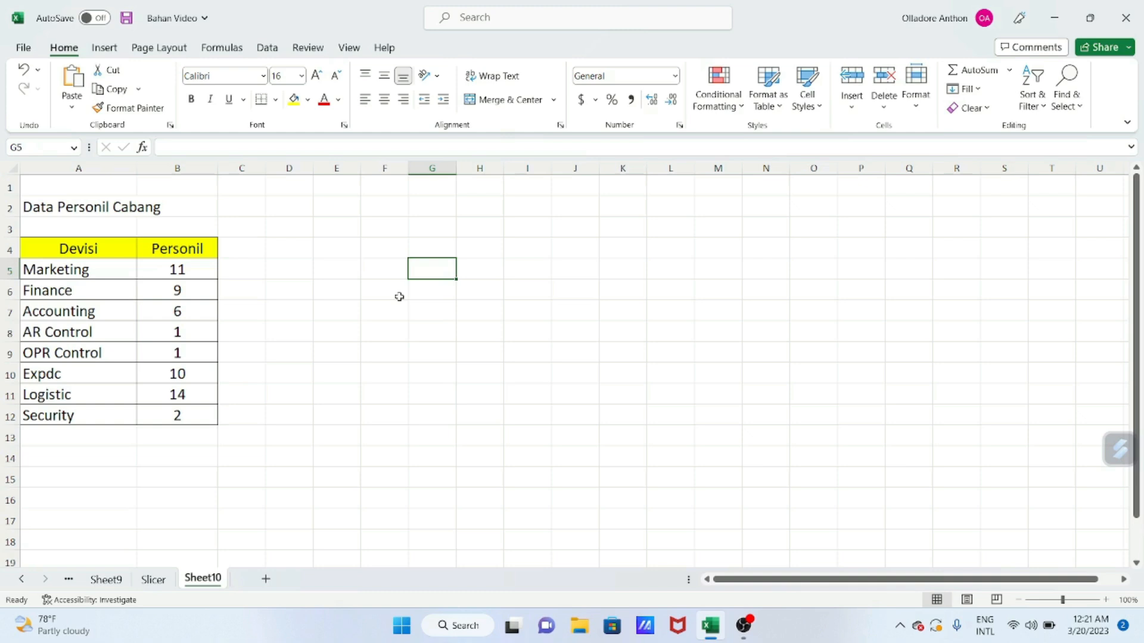
left_click(298, 251)
left_click(477, 252)
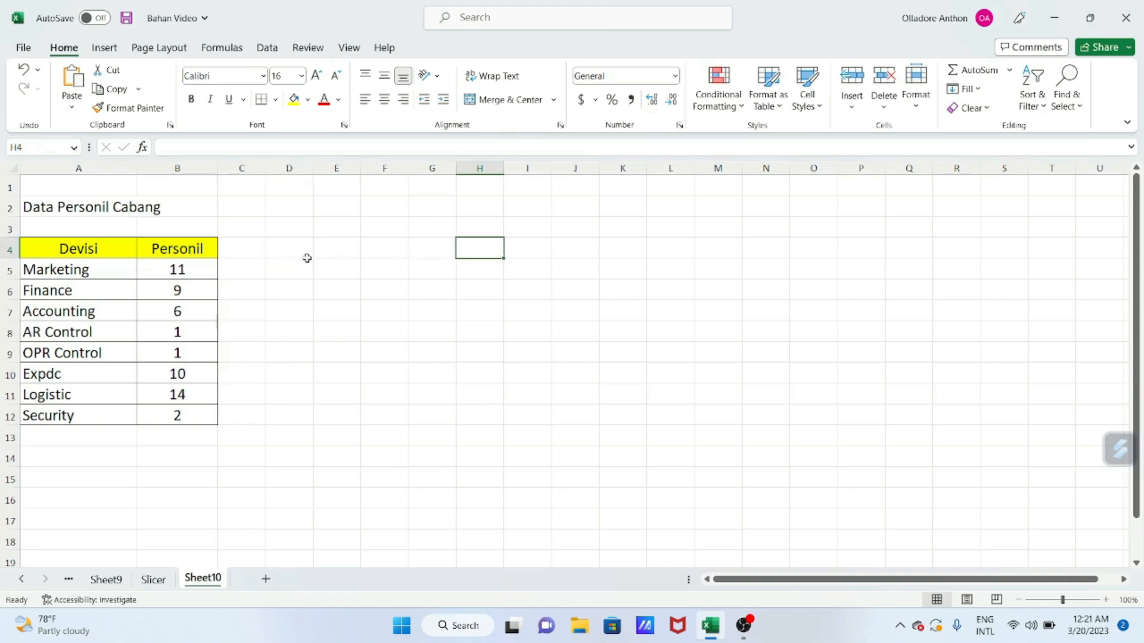
left_click_drag(303, 252, 385, 270)
left_click(592, 276)
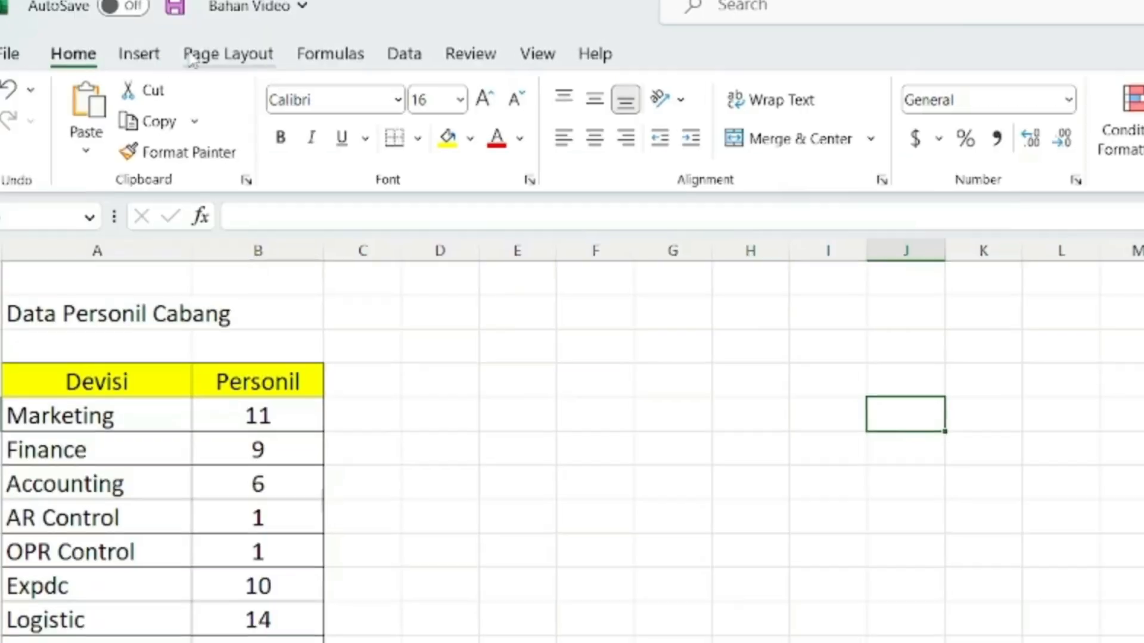
Step: Search the Office Add-ins store for "people"
left_click(138, 54)
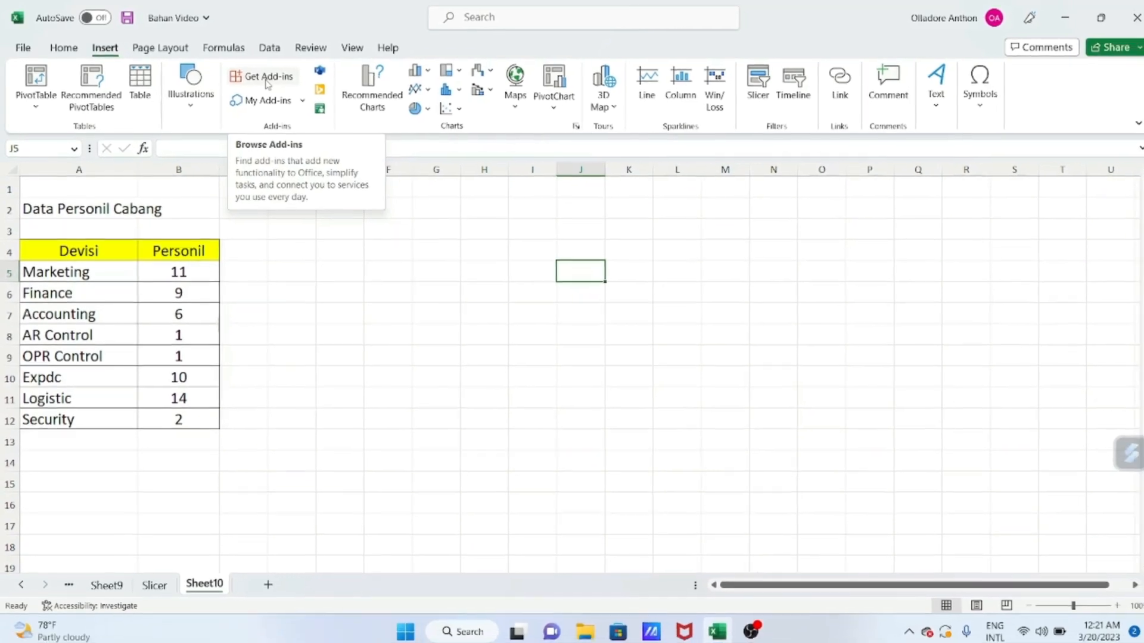
left_click(260, 80)
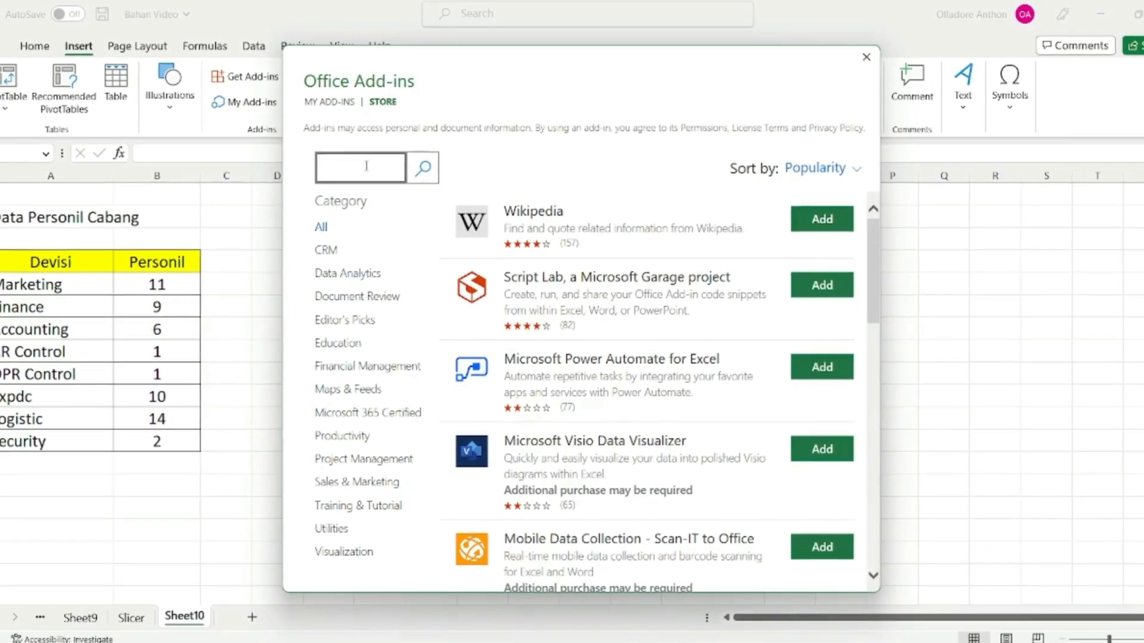
type("people")
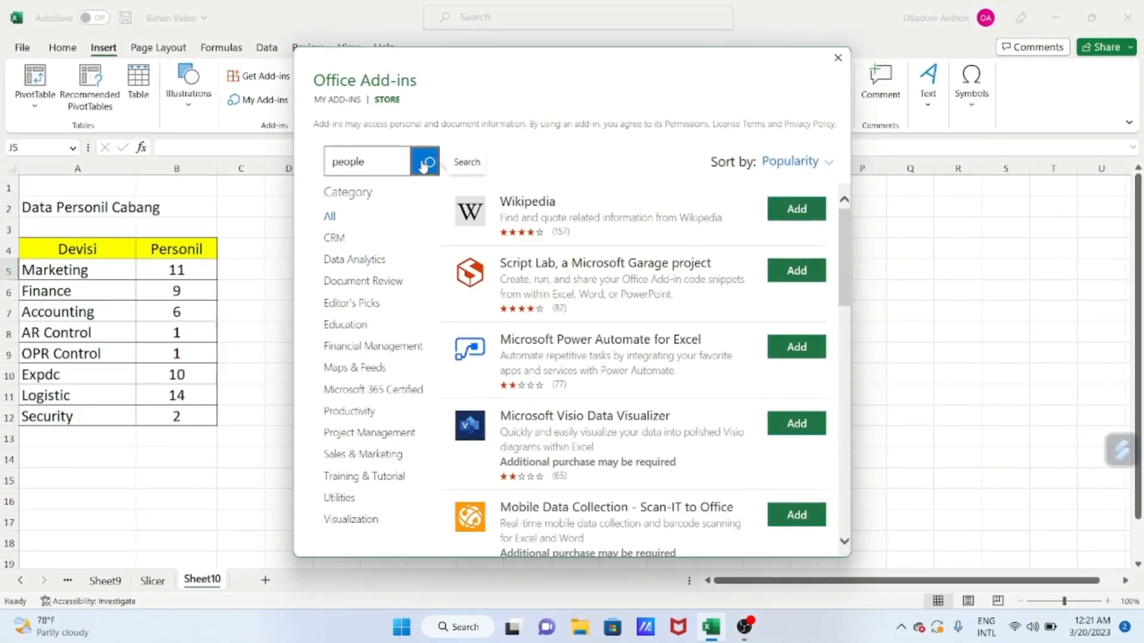
left_click(423, 164)
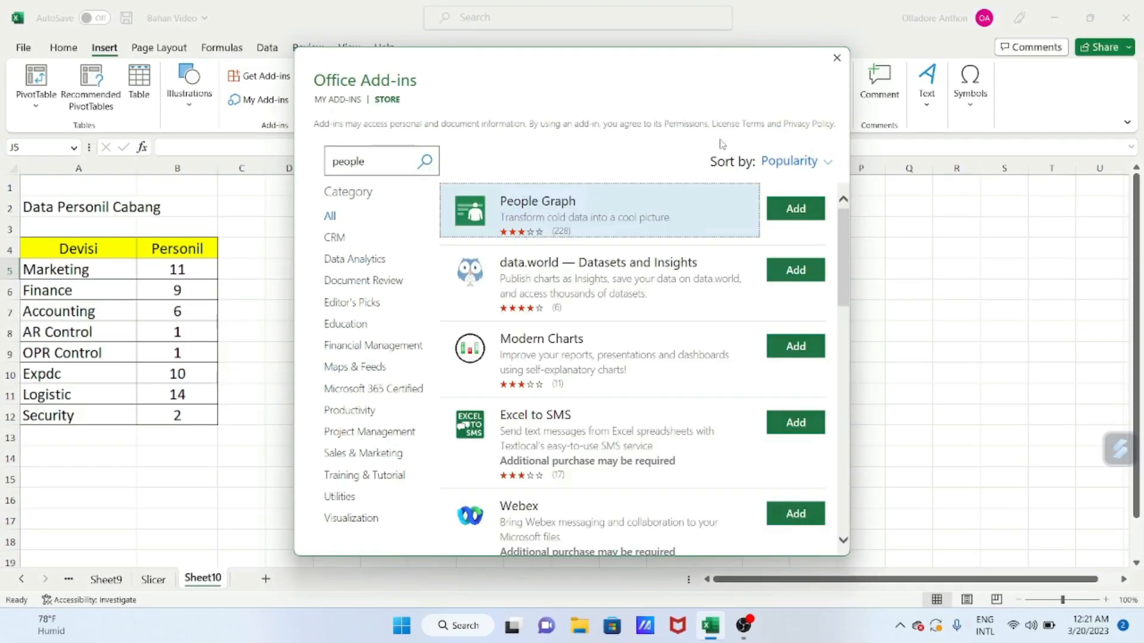
Step: Add the People Graph add-in to the worksheet and accept its license terms
left_click_drag(673, 71, 613, 61)
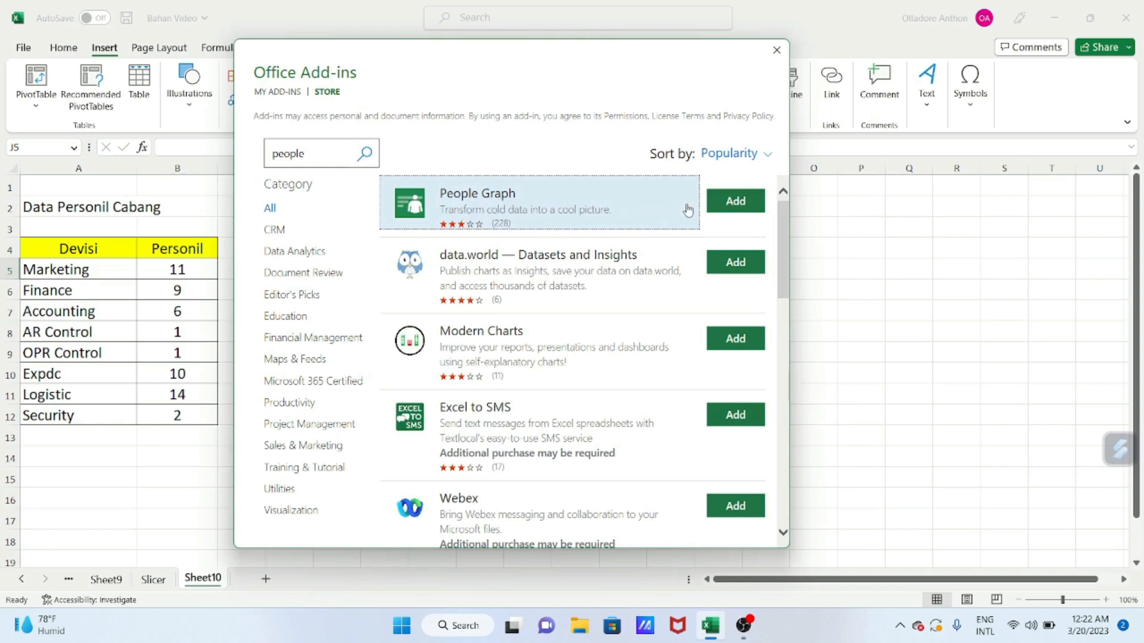
left_click(734, 202)
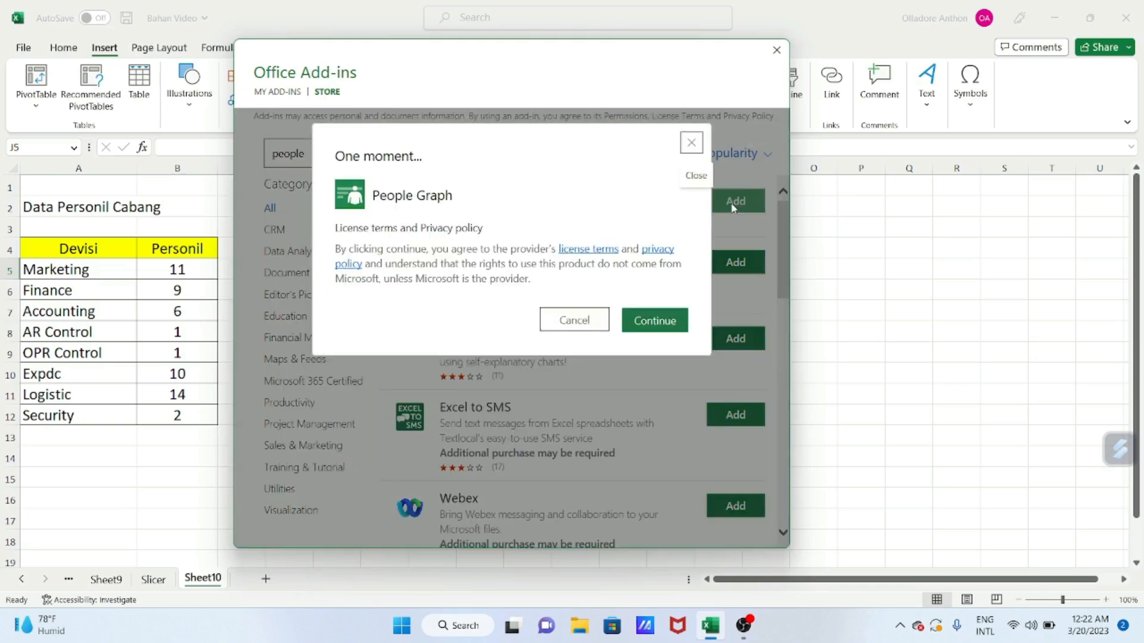
left_click(661, 324)
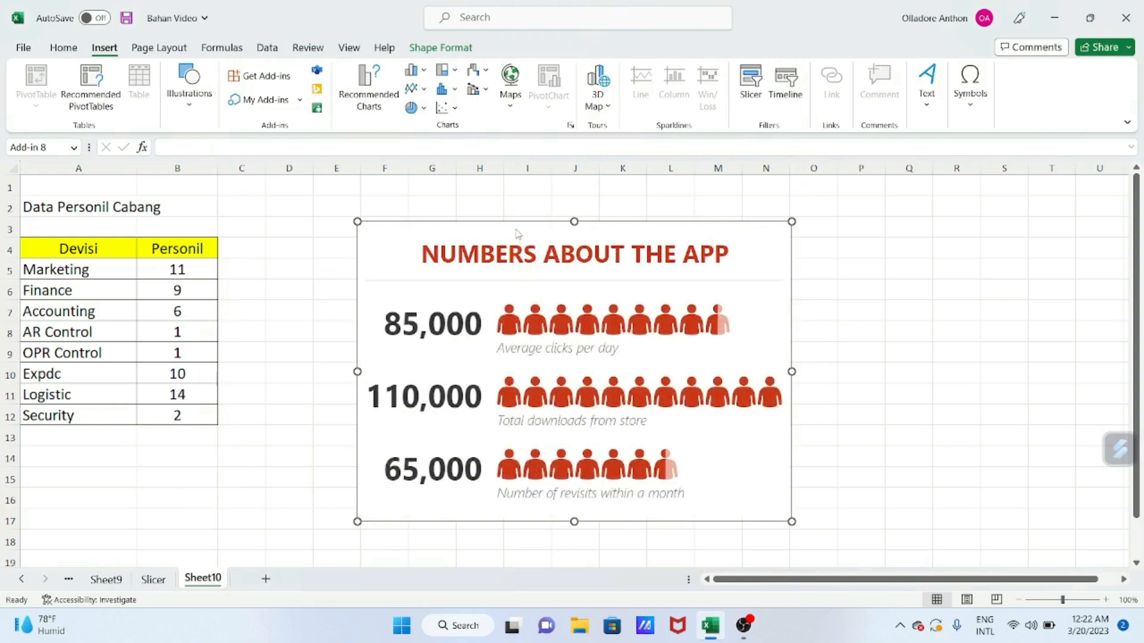
Step: Replace the people graph's title with "Data Personil Cabang" in its data settings
mouse_move(471, 224)
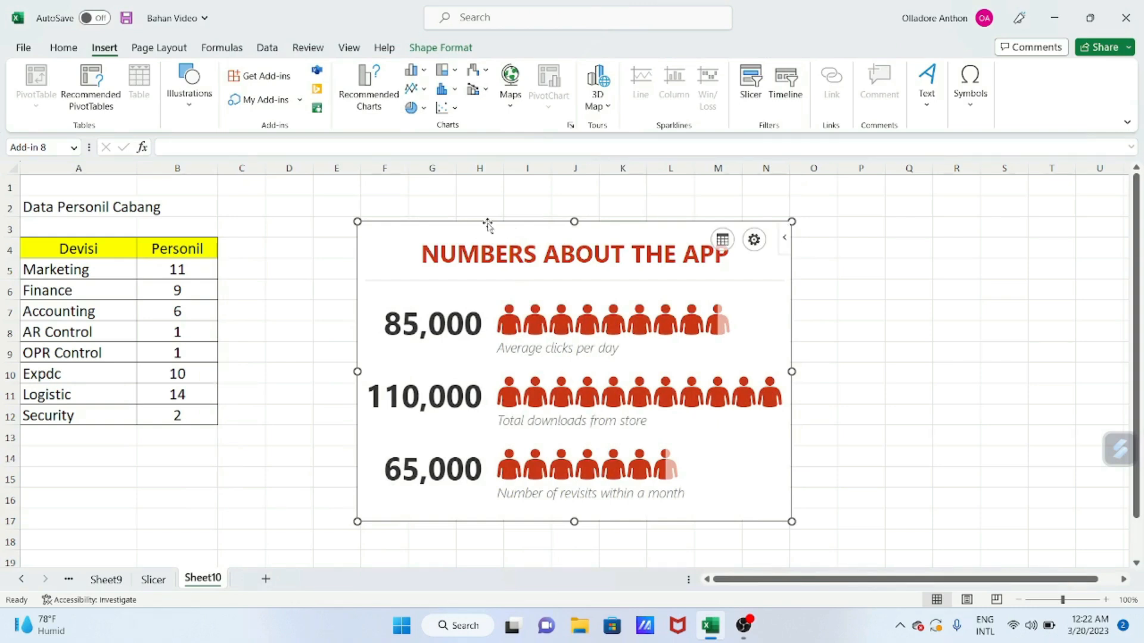
left_click(448, 220)
left_click(399, 252)
mouse_move(720, 239)
left_click(724, 241)
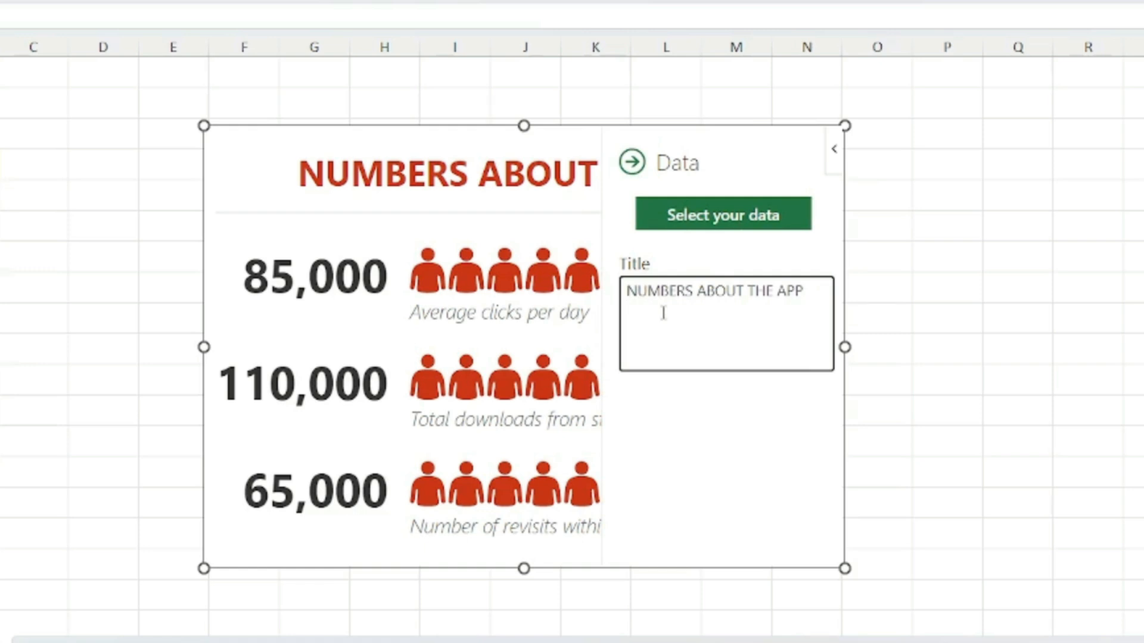
type("D")
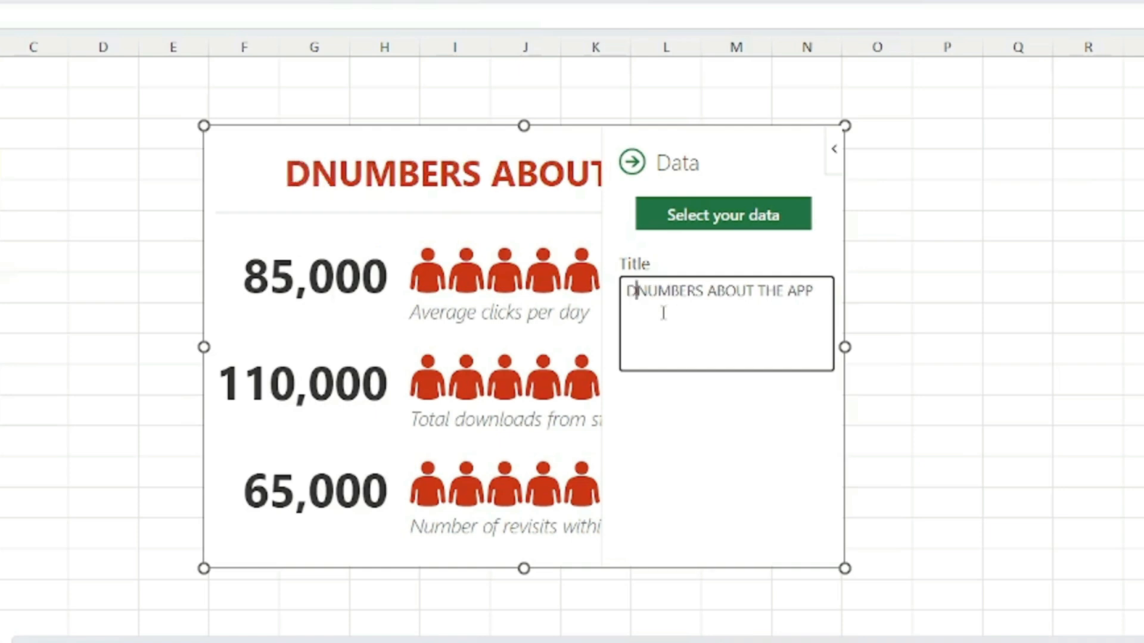
key("Delete")
key("Delete")
key("Delete")
key("Delete")
key("Delete")
key("Delete")
key("Delete")
key("Delete")
key("Delete")
key("Delete")
key("Delete")
key("Delete")
key("Delete")
key("Delete")
key("Delete")
key("Delete")
key("Delete")
key("Delete")
key("Delete")
key("Delete")
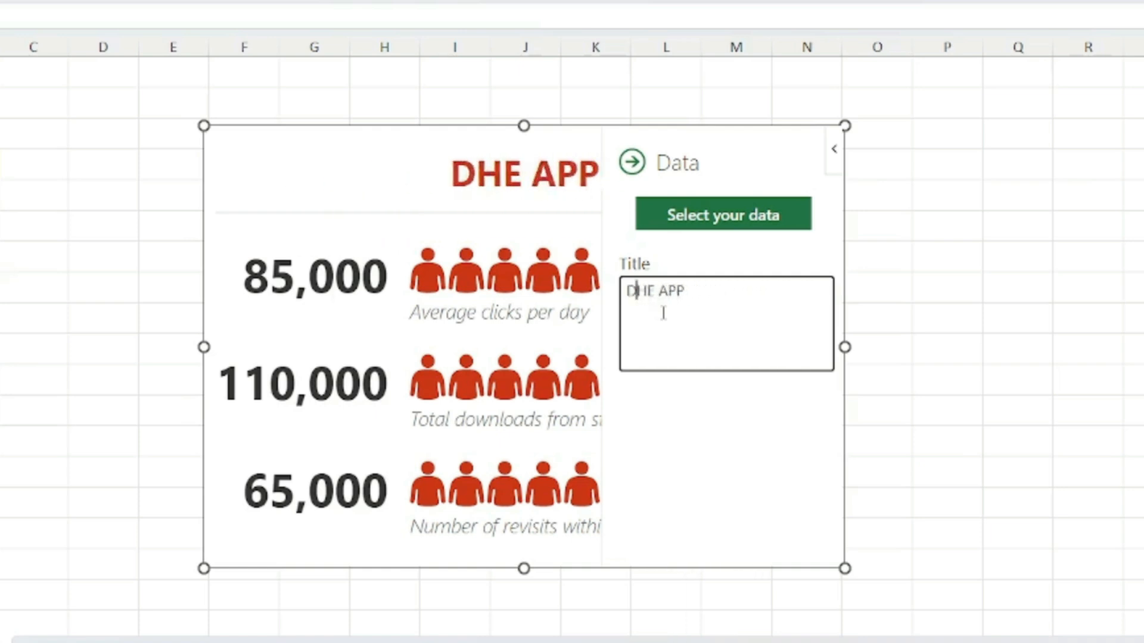
type("ata")
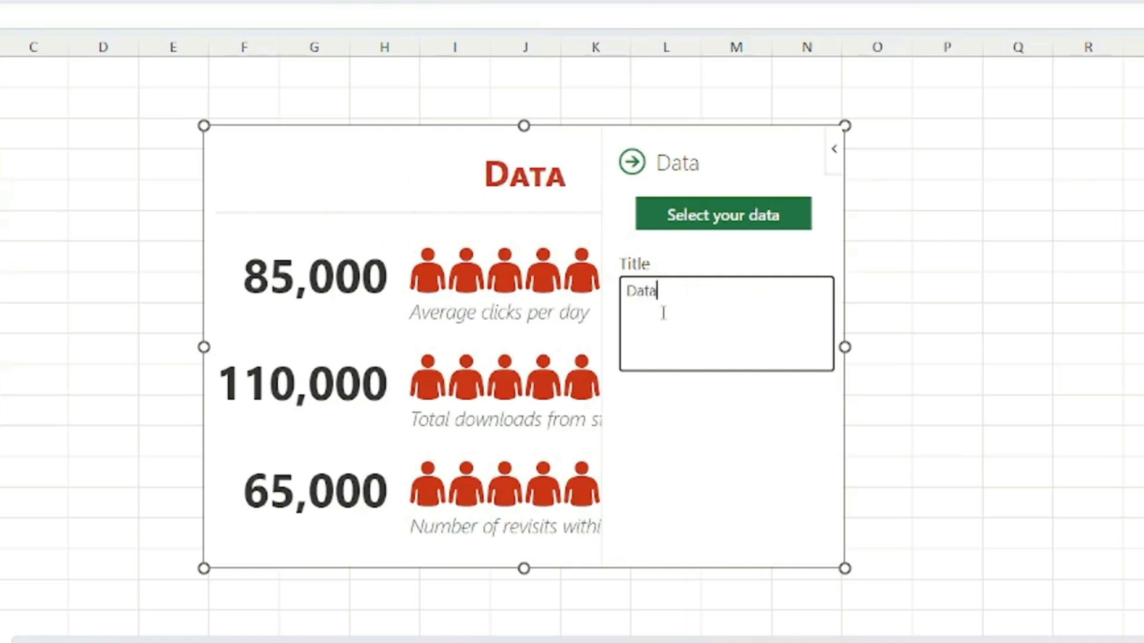
type(" Per")
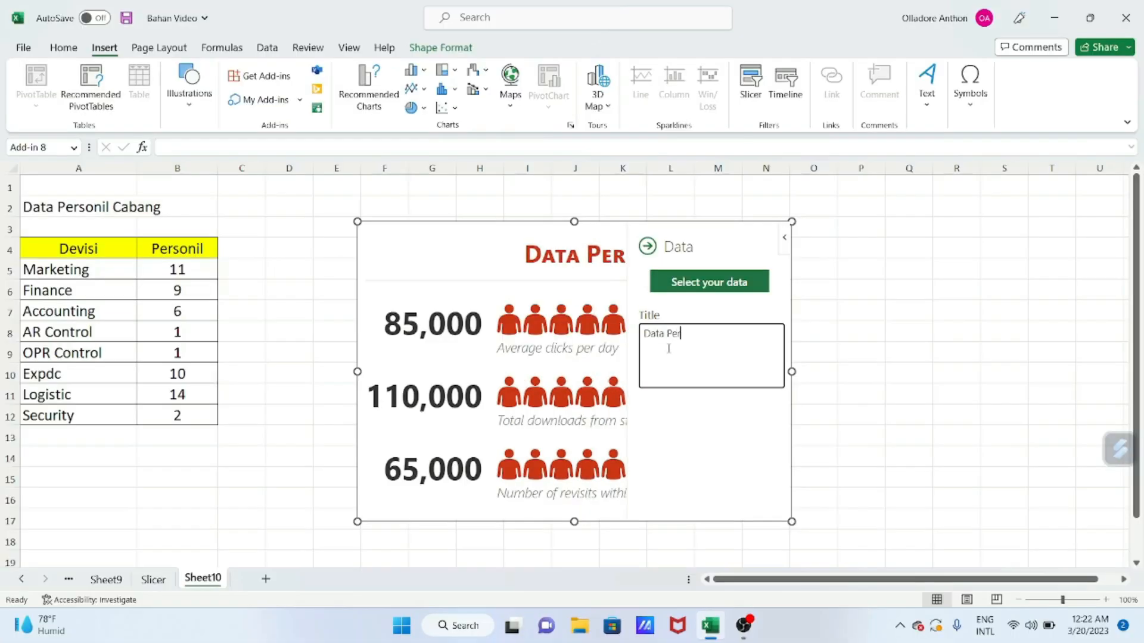
type("sonil Cabang")
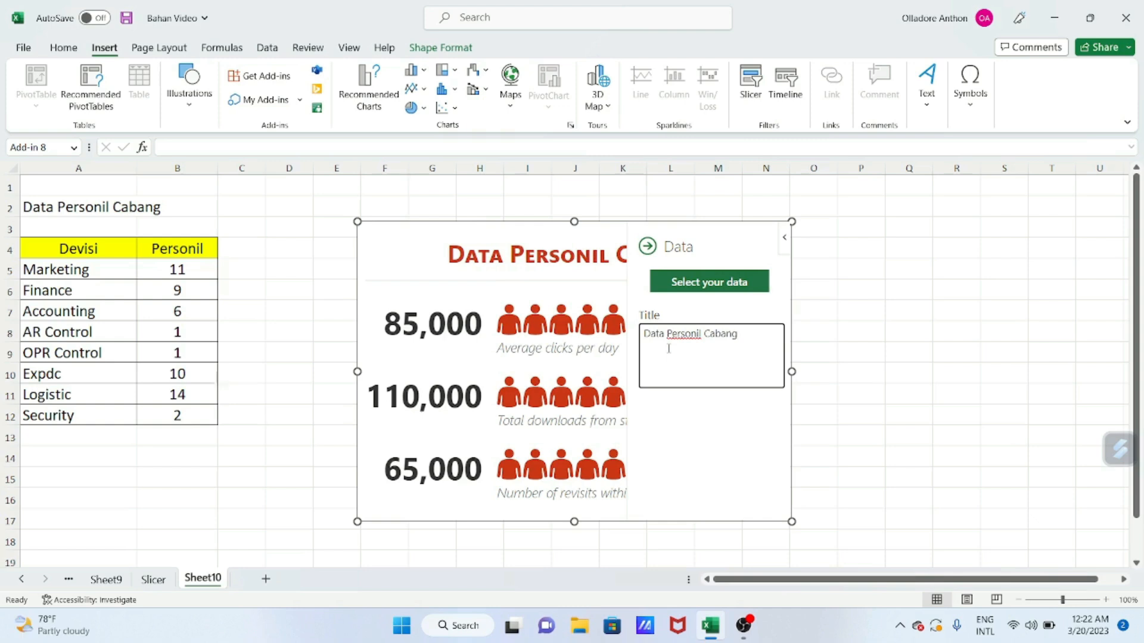
Step: Create the people graph from the Devisi and Personil columns in A4:B12
left_click(695, 288)
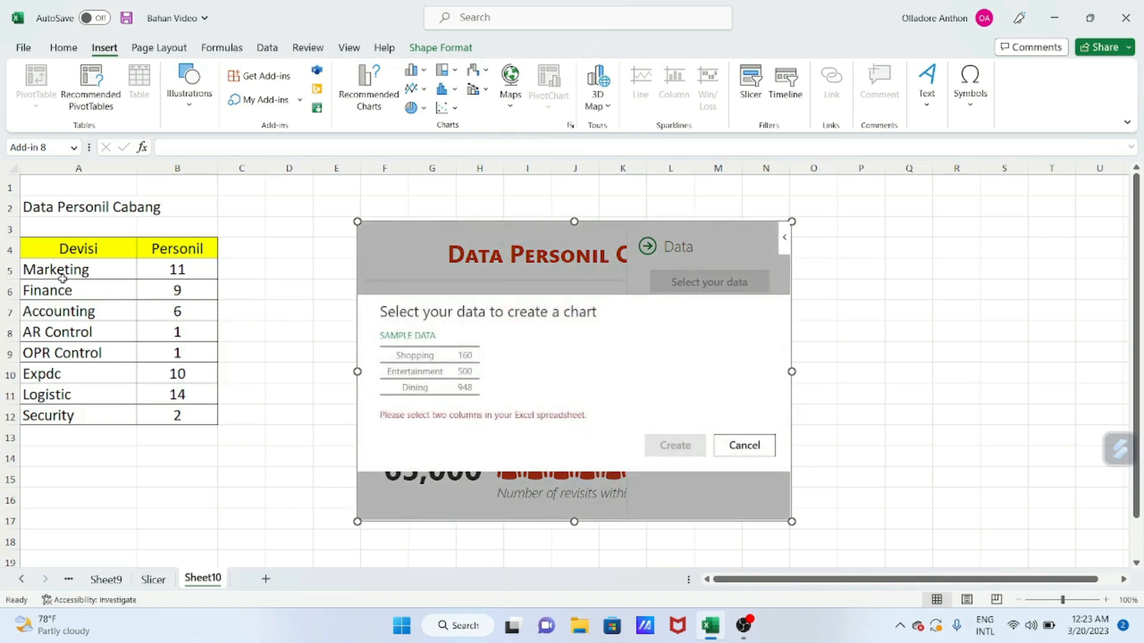
left_click_drag(49, 252, 166, 415)
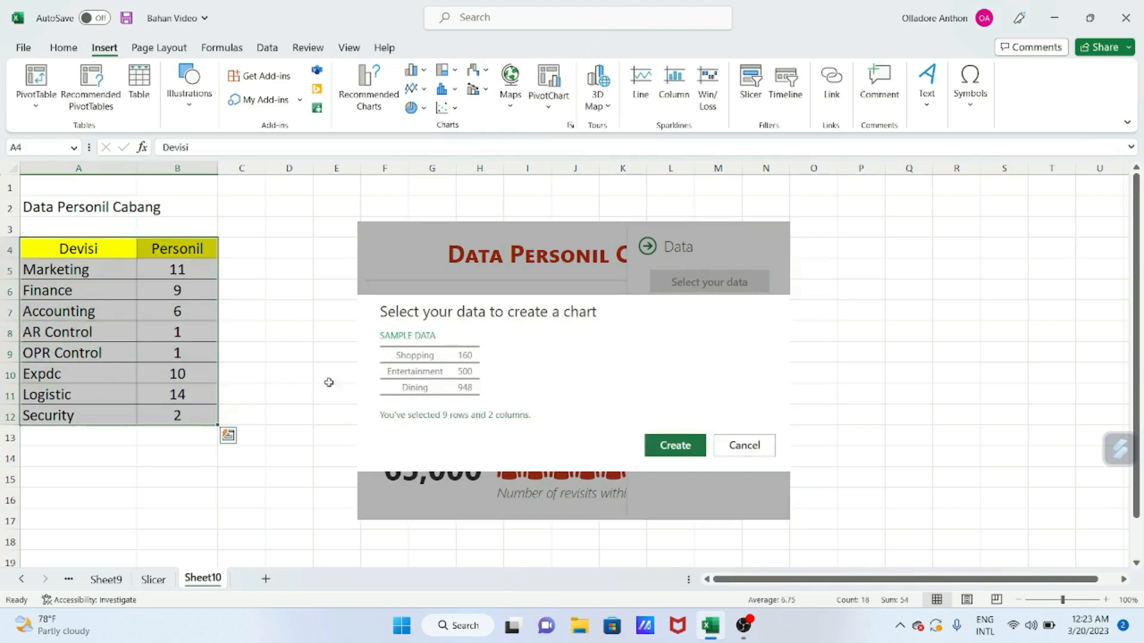
left_click(672, 447)
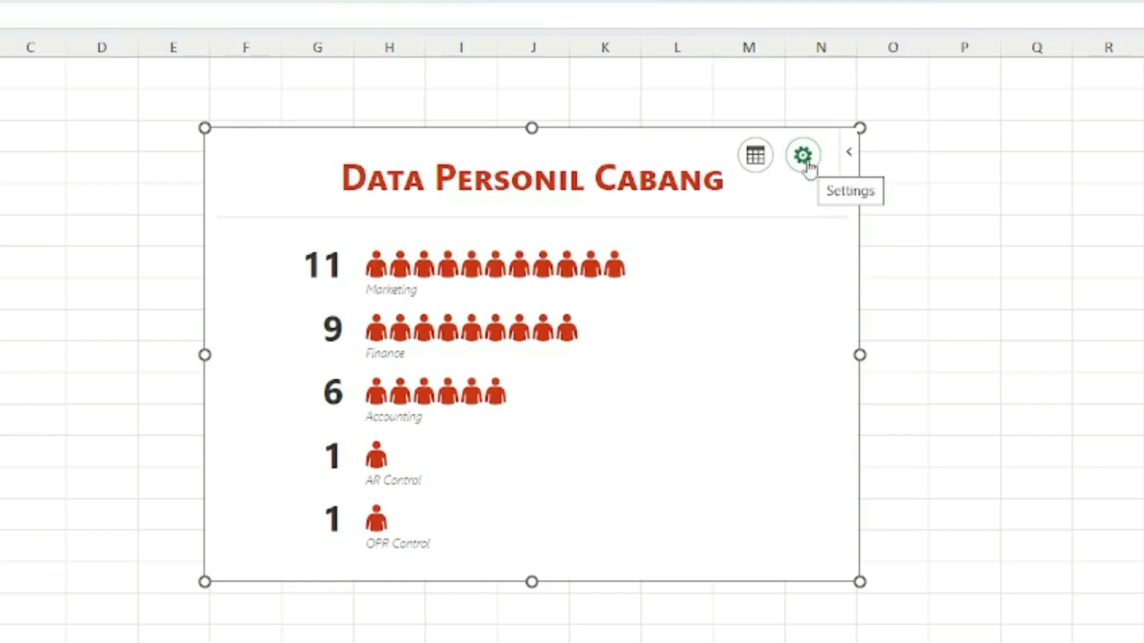
Step: Try the blue striped graph type and settle on the yellow Type 2 for the people graph
left_click(755, 244)
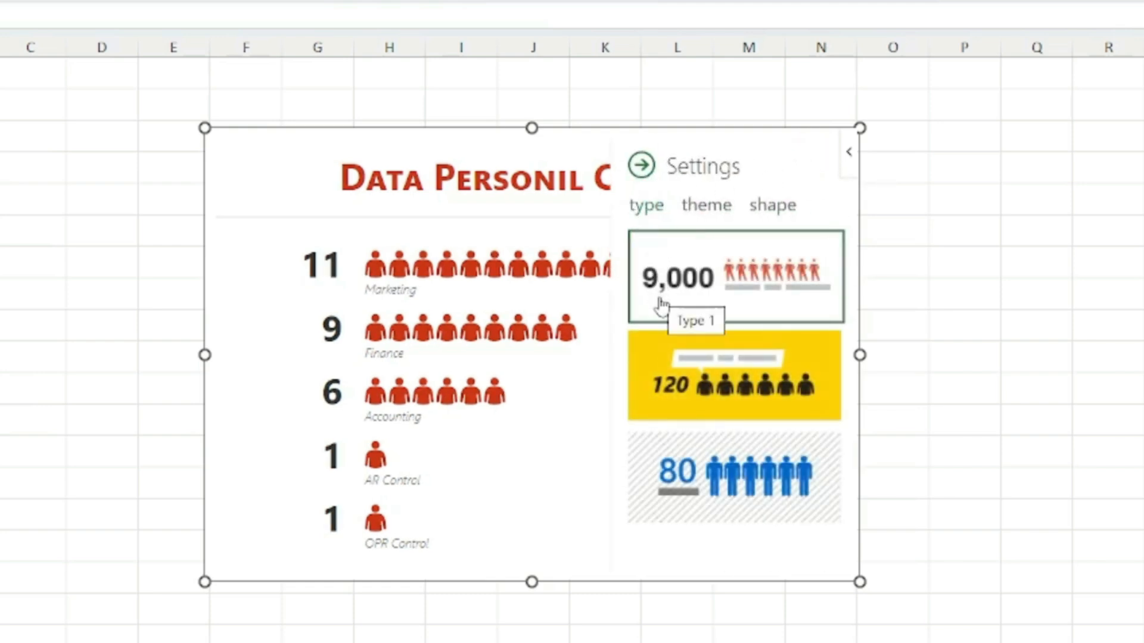
left_click(644, 375)
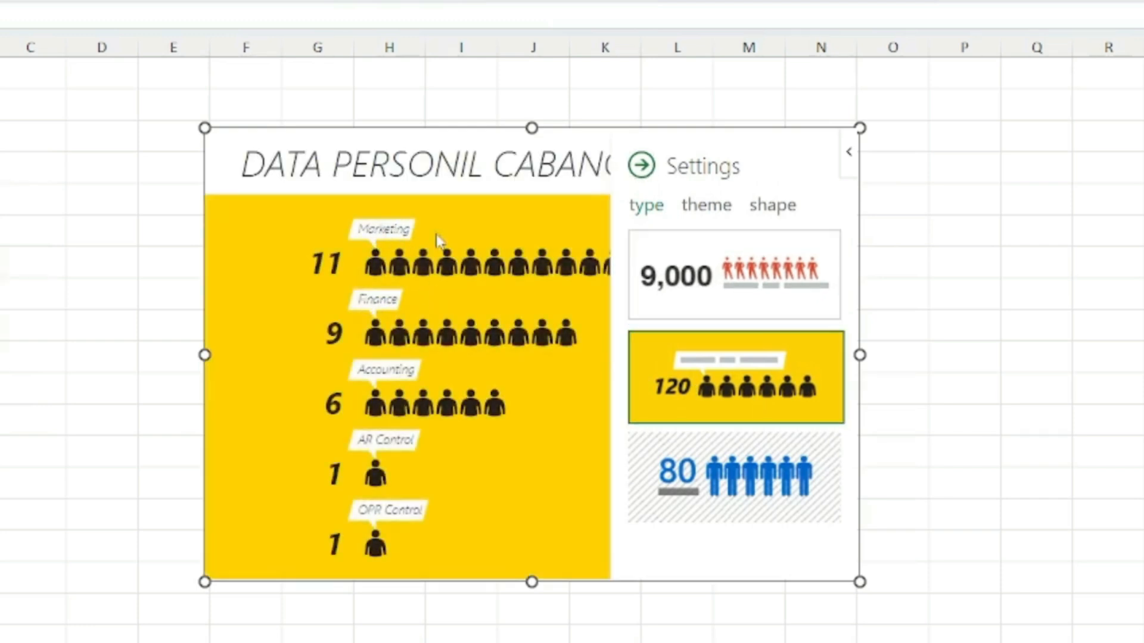
left_click_drag(375, 301, 390, 300)
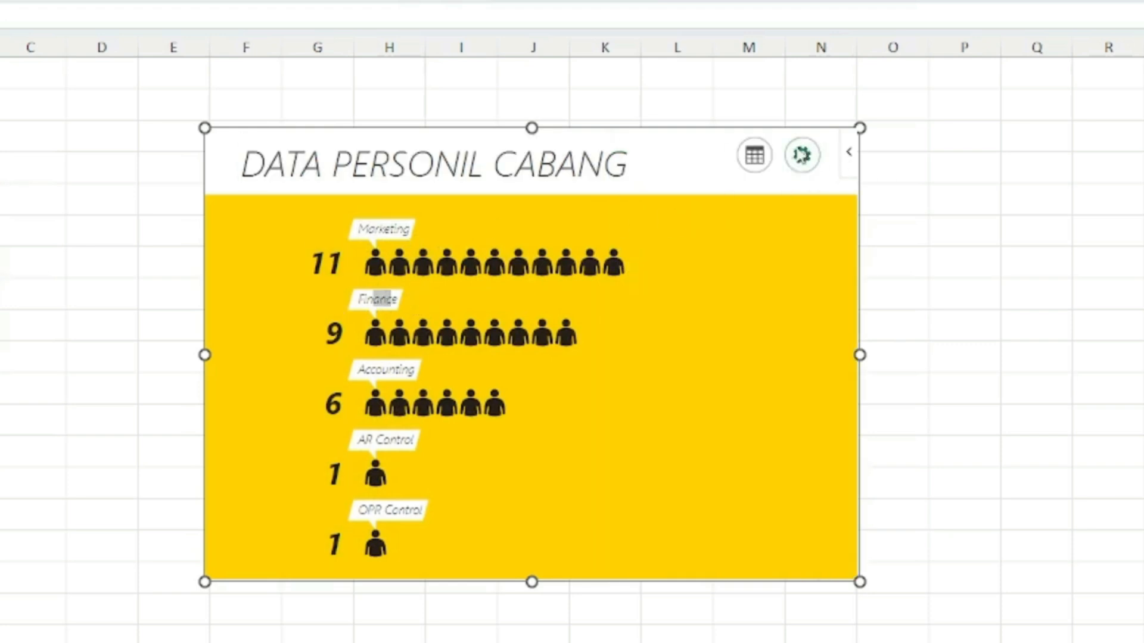
left_click(802, 155)
left_click(705, 471)
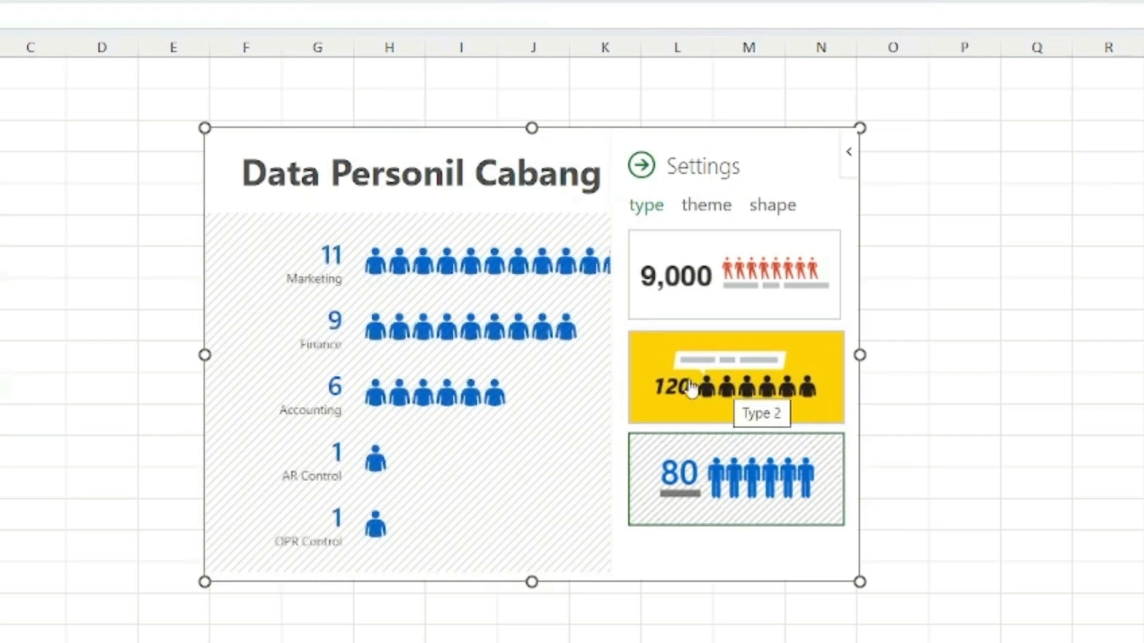
left_click(664, 387)
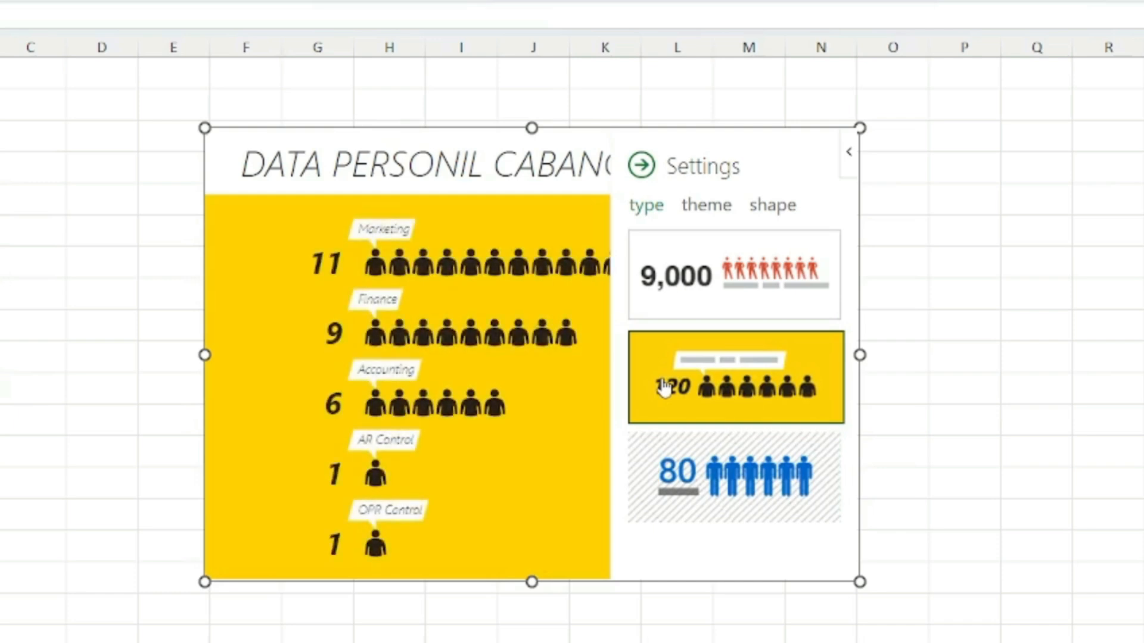
Step: Try the red and light grey themes and apply the dark theme with light blue figures to the graph
left_click(713, 210)
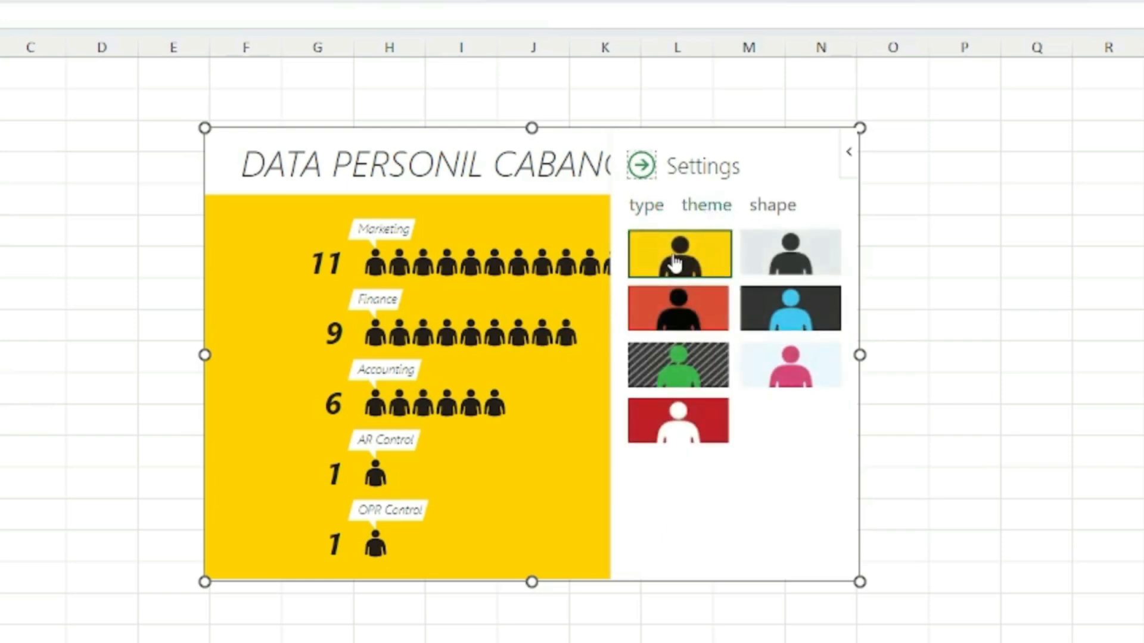
left_click(683, 315)
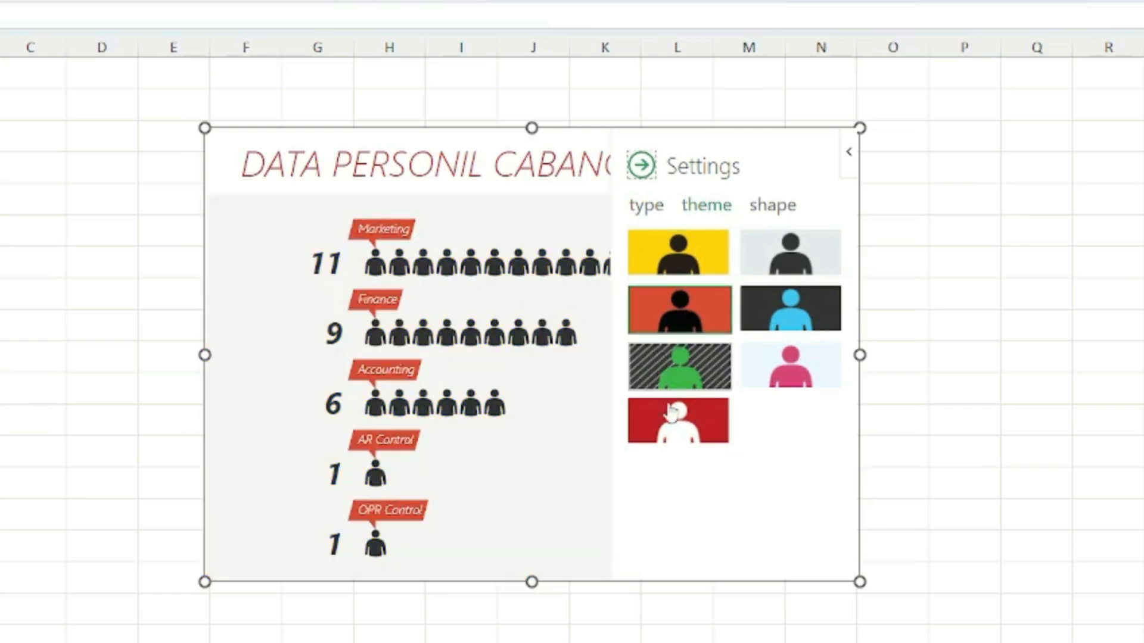
left_click(660, 428)
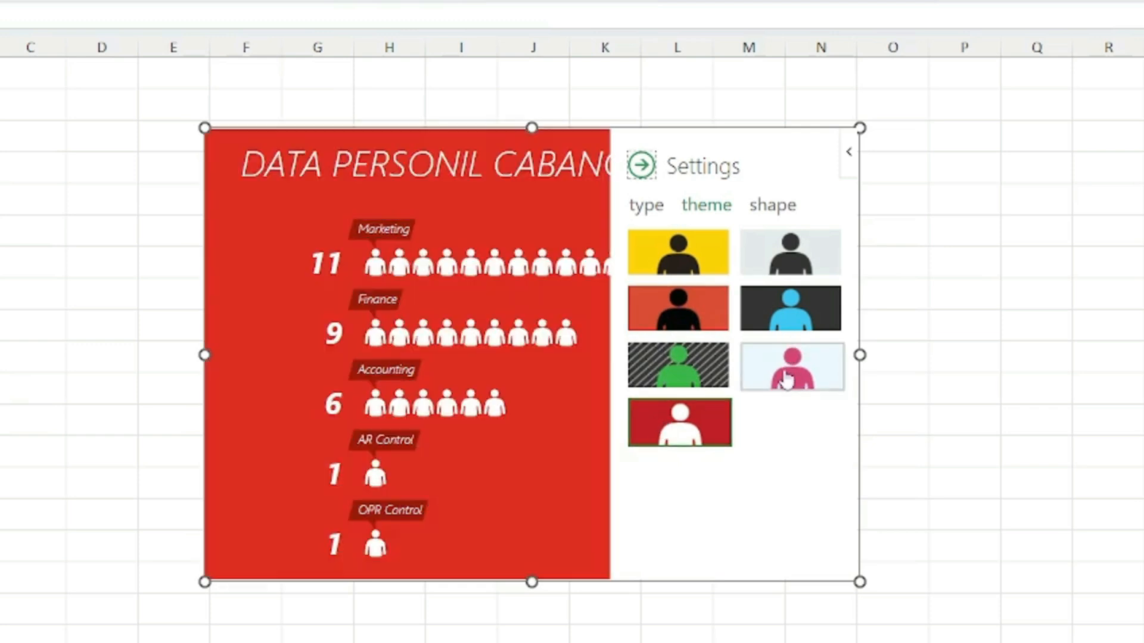
left_click(789, 262)
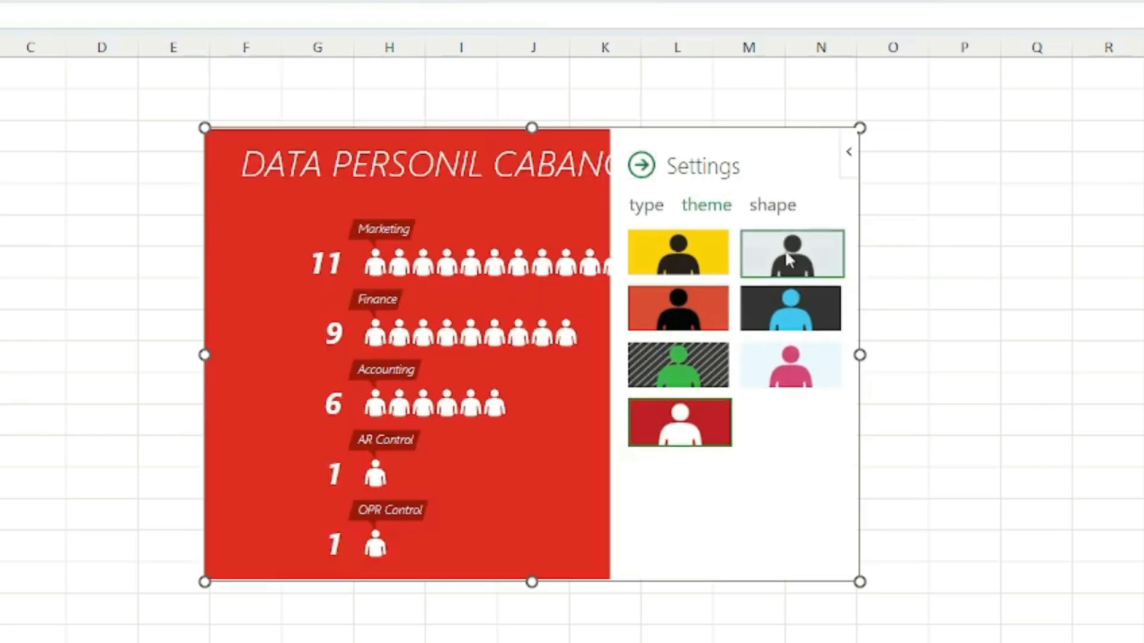
left_click(788, 318)
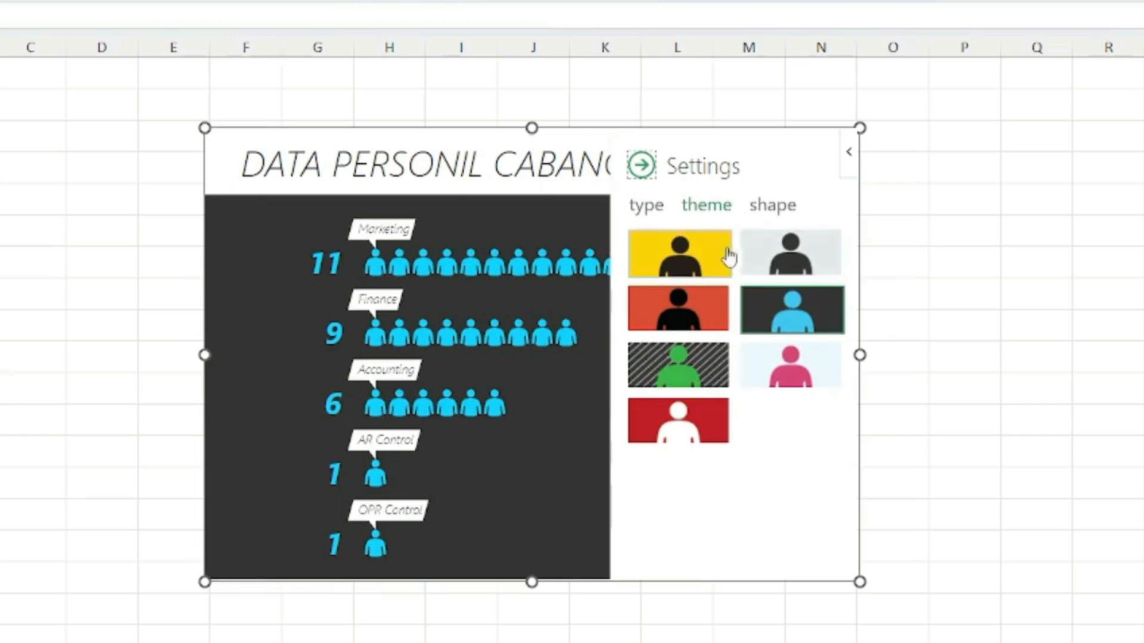
Step: Try the two full-length person shapes for the graph, return to the head-and-torso shape, and close the settings
left_click(768, 215)
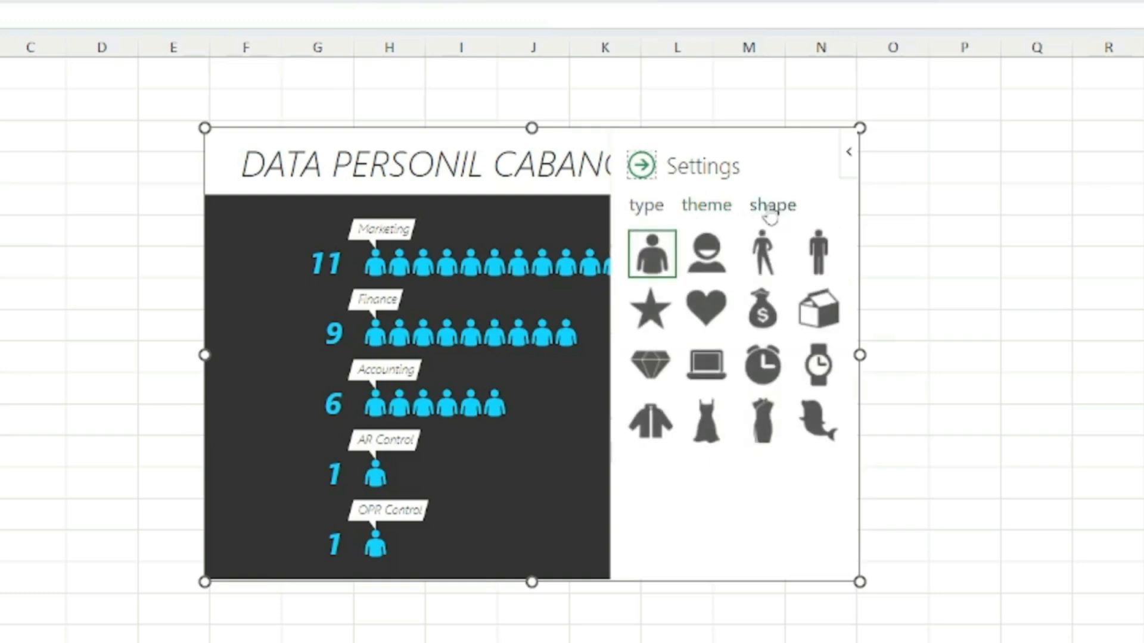
left_click(766, 260)
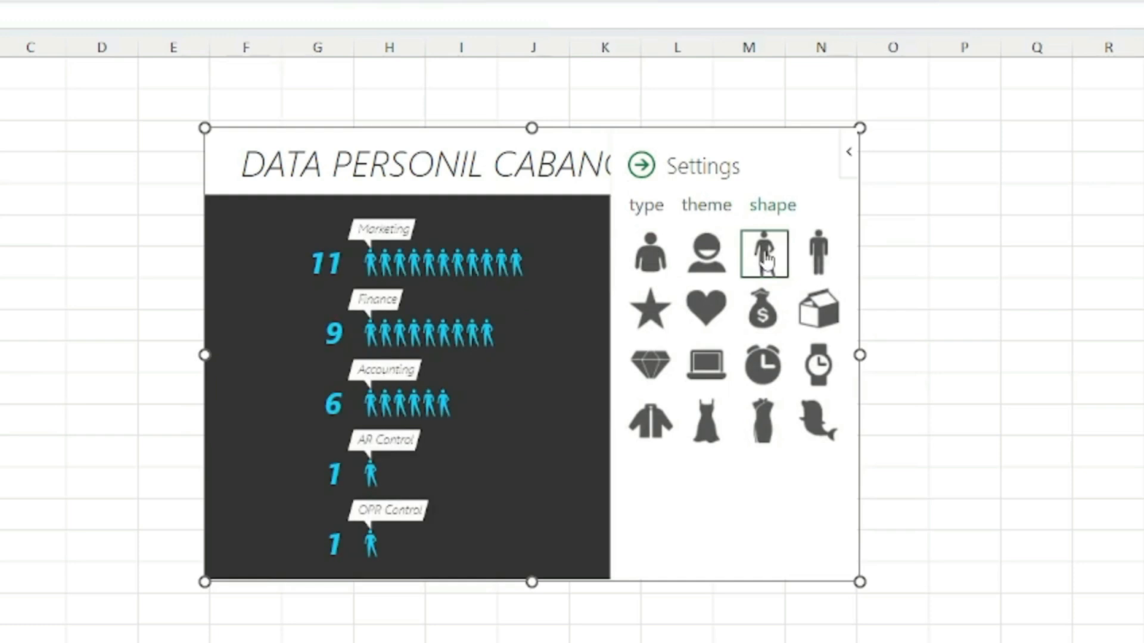
left_click(822, 260)
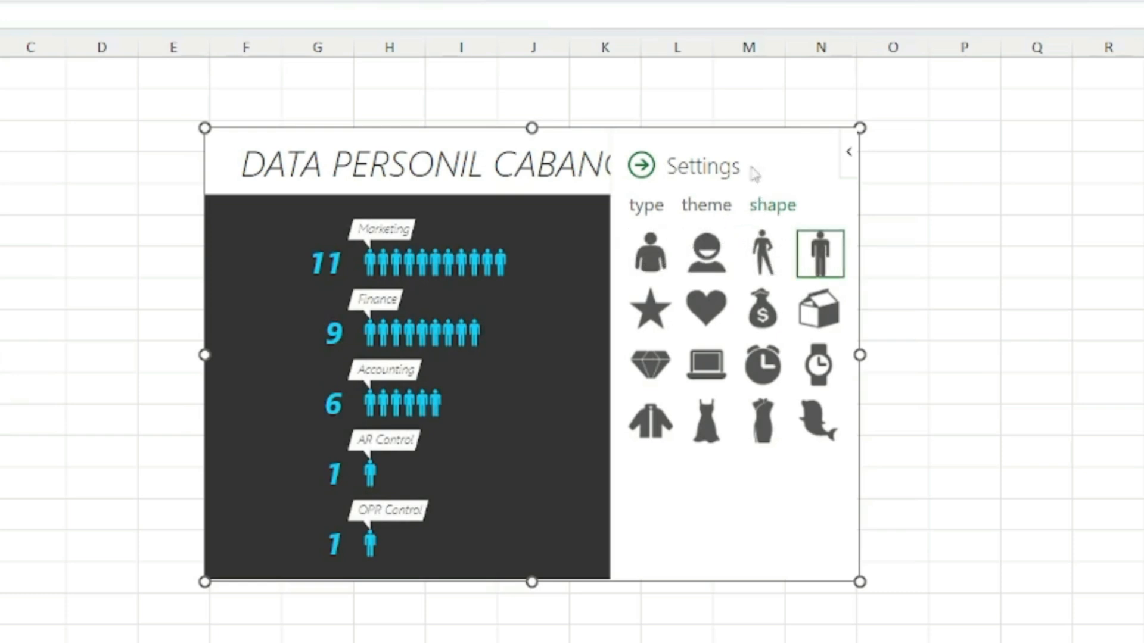
left_click(650, 249)
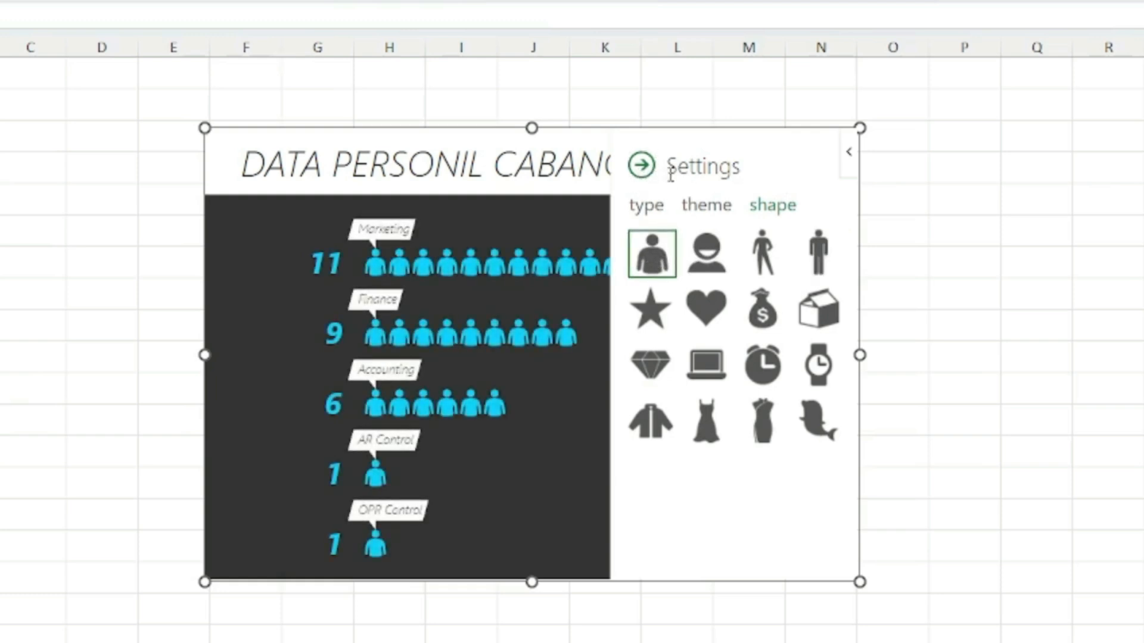
left_click(641, 167)
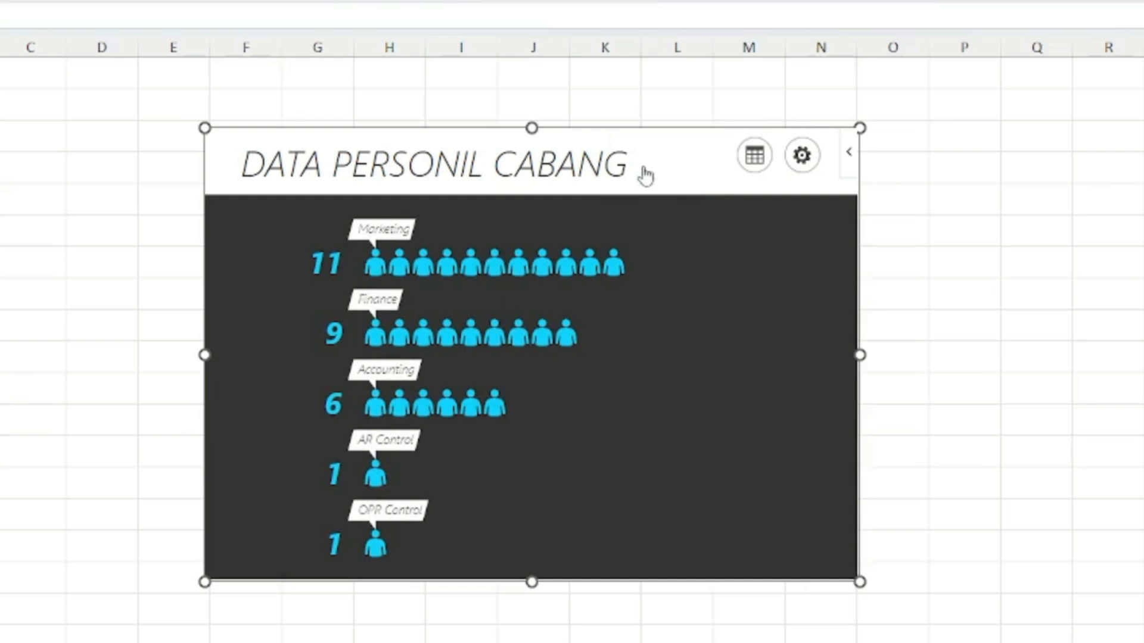